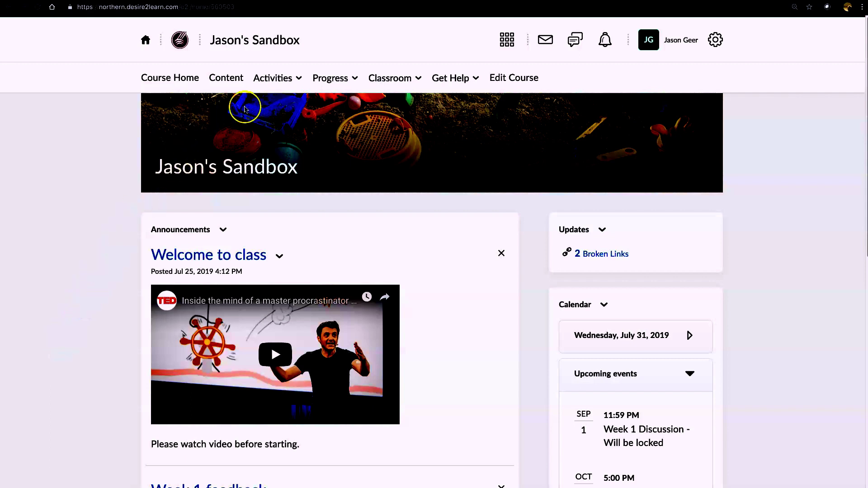
- Start a new survey from the course's Surveys page under Activities
{"action": "left_click", "coordinate": [298, 78]}
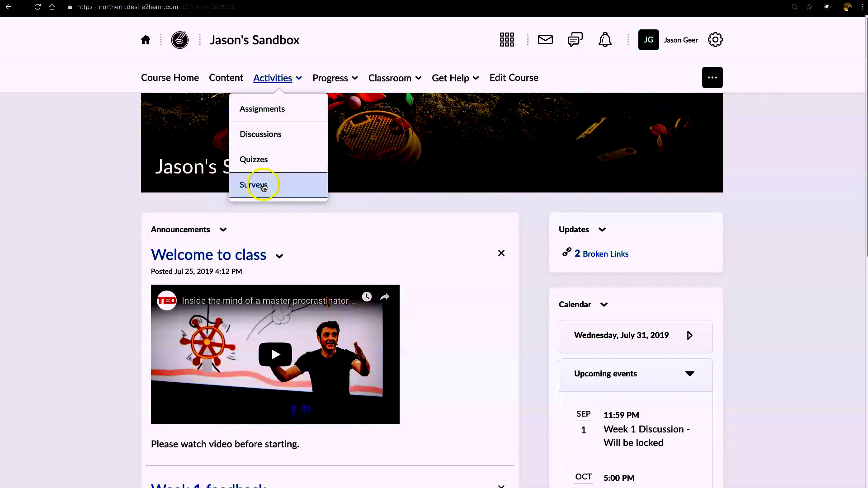
{"action": "left_click", "coordinate": [264, 186]}
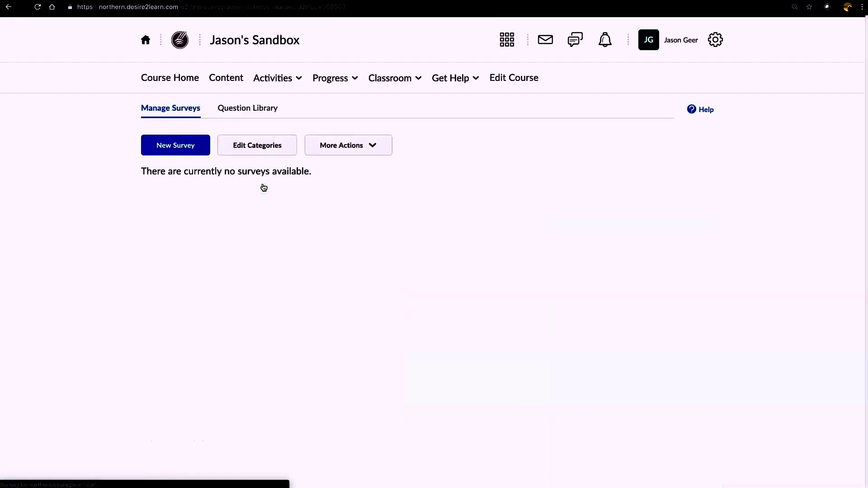
{"action": "left_click", "coordinate": [183, 147]}
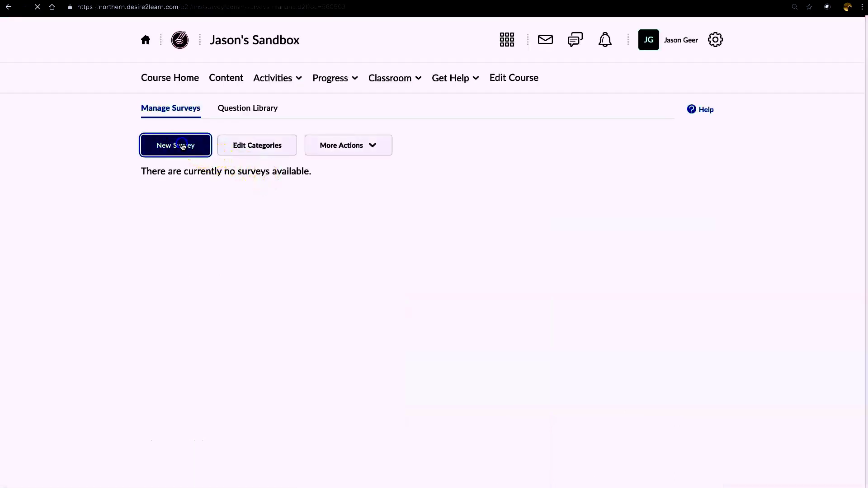
- Name the survey 'Mid Semester Feedback', make its results anonymous, and proceed to Add/Edit Questions
{"action": "left_click", "coordinate": [205, 247]}
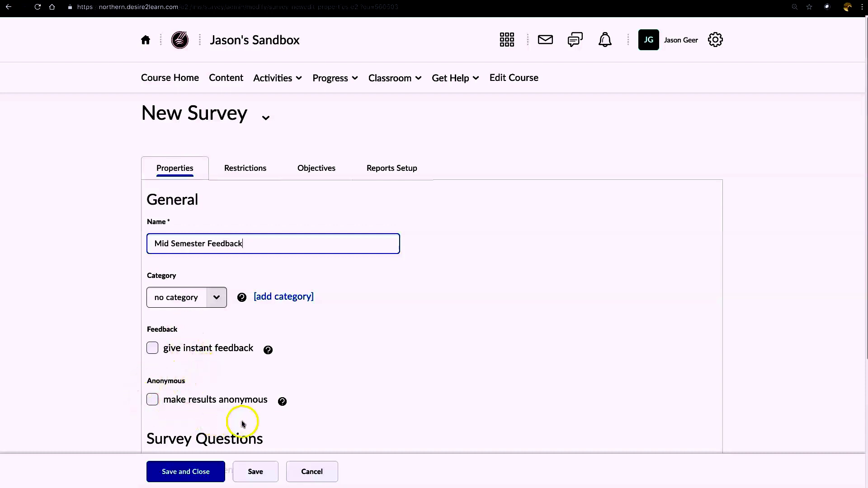
{"action": "left_click", "coordinate": [153, 400]}
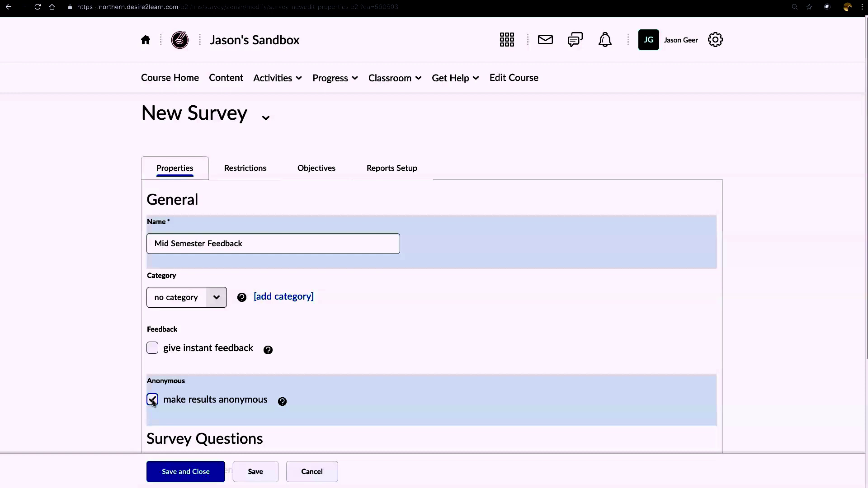
{"action": "scroll", "coordinate": [152, 403], "scroll_direction": "down", "scroll_amount": 3}
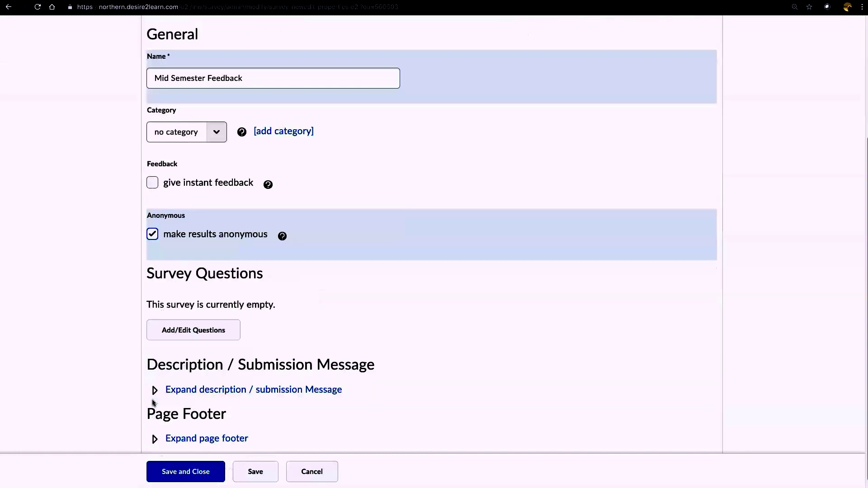
{"action": "left_click", "coordinate": [206, 331]}
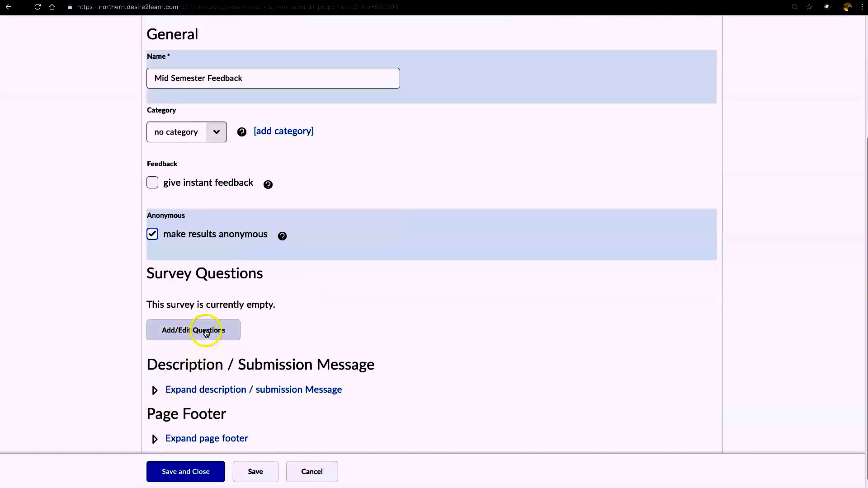
- Accept the anonymity warning and create a new Likert (LIK) question
{"action": "left_click", "coordinate": [350, 169]}
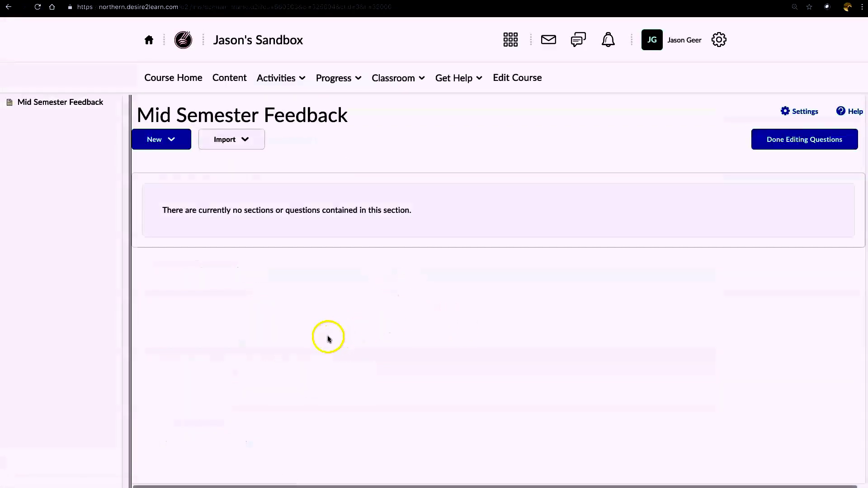
{"action": "left_click", "coordinate": [162, 148]}
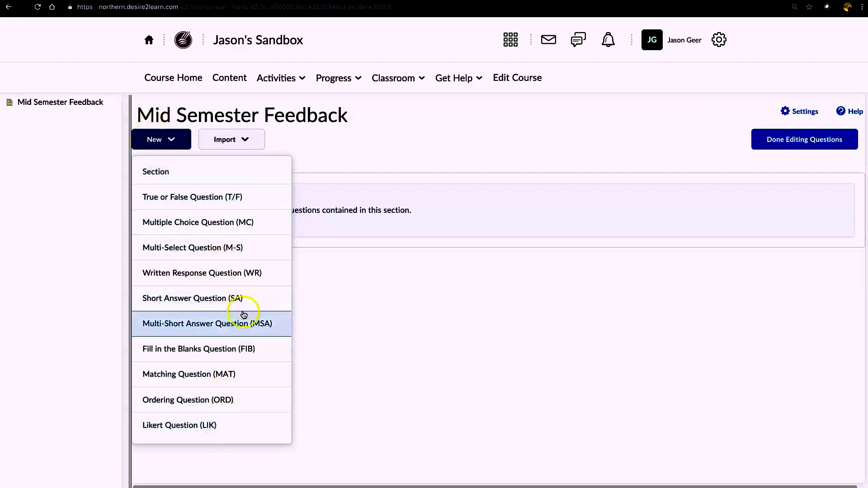
{"action": "left_click", "coordinate": [194, 426]}
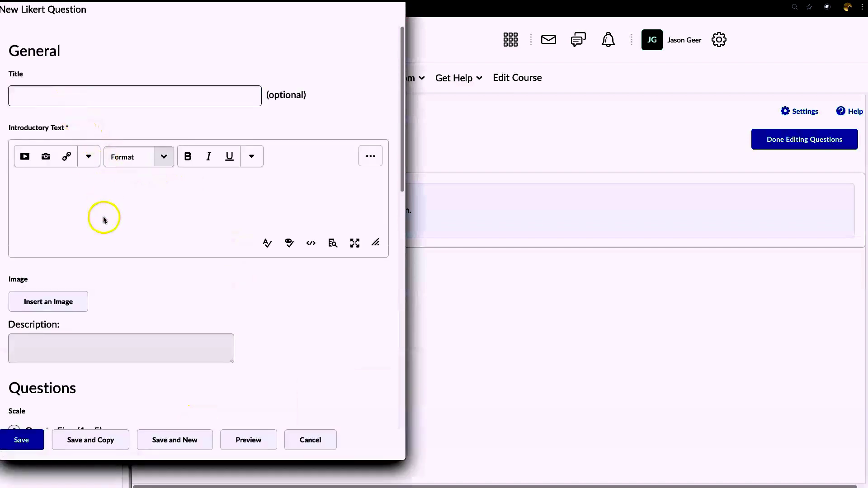
- Enter the intro text 'Please rate the classroom activites.' and choose the One to Ten scale
{"action": "left_click", "coordinate": [105, 203]}
{"action": "type", "text": "P"}
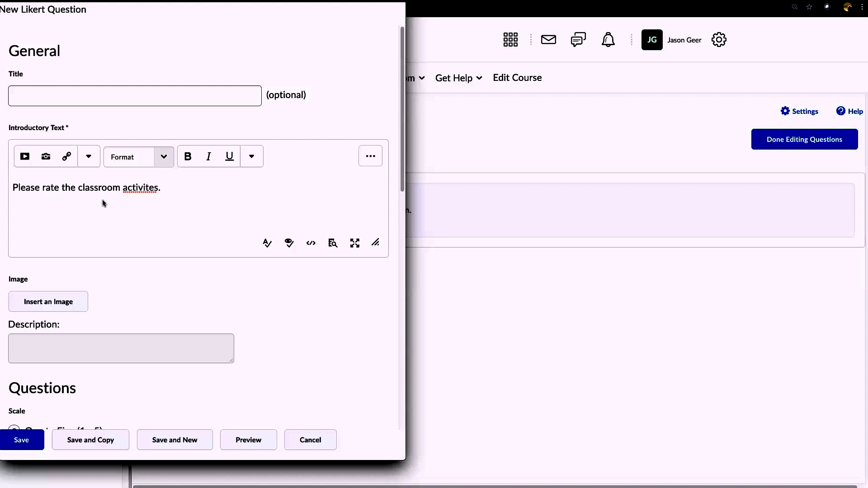
{"action": "scroll", "coordinate": [101, 244], "scroll_direction": "down", "scroll_amount": 3}
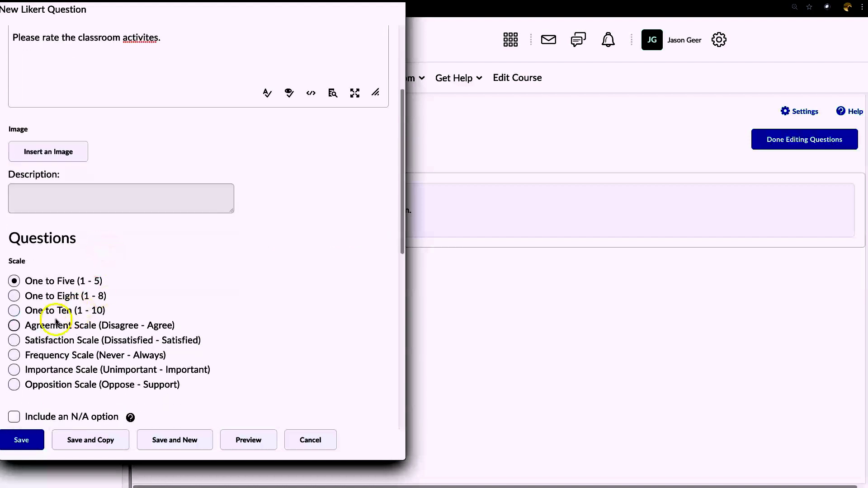
{"action": "left_click", "coordinate": [14, 311]}
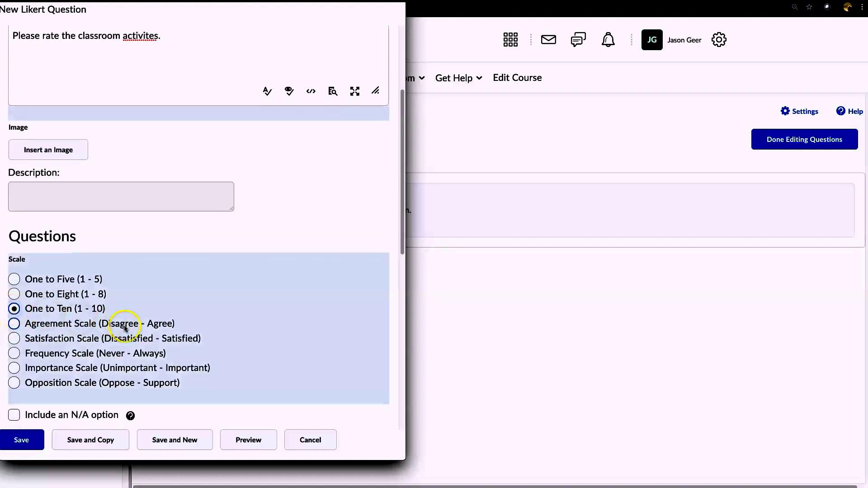
{"action": "scroll", "coordinate": [125, 328], "scroll_direction": "down", "scroll_amount": 5}
- Add Homework and Tests as the rated items and save the Likert question
{"action": "left_click", "coordinate": [103, 354]}
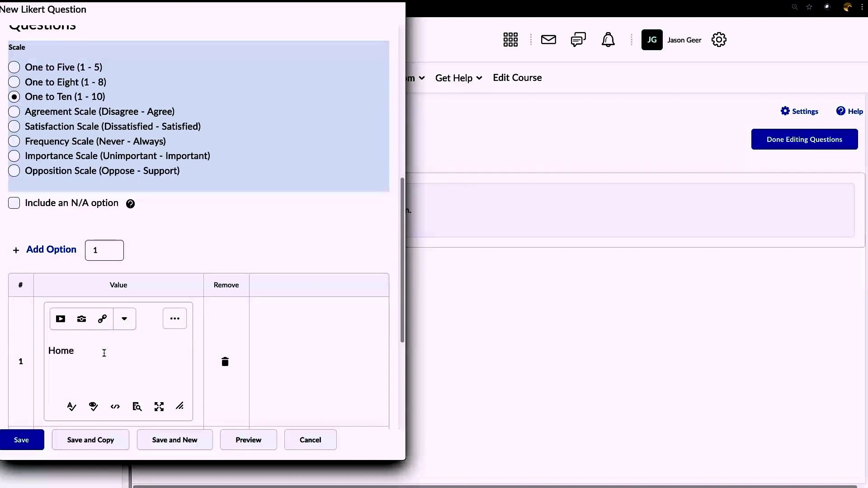
{"action": "type", "text": "Homework"}
{"action": "key", "text": "Tab"}
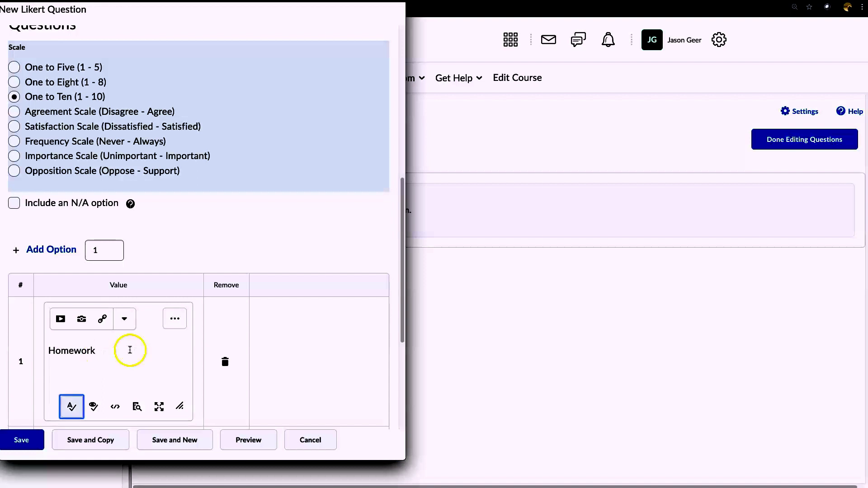
{"action": "scroll", "coordinate": [135, 351], "scroll_direction": "down", "scroll_amount": 3}
{"action": "left_click", "coordinate": [120, 348]}
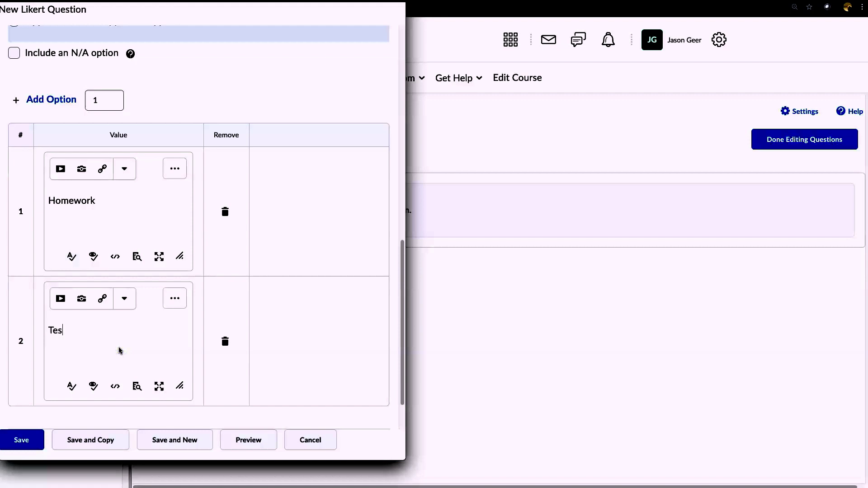
{"action": "scroll", "coordinate": [120, 350], "scroll_direction": "down", "scroll_amount": 1}
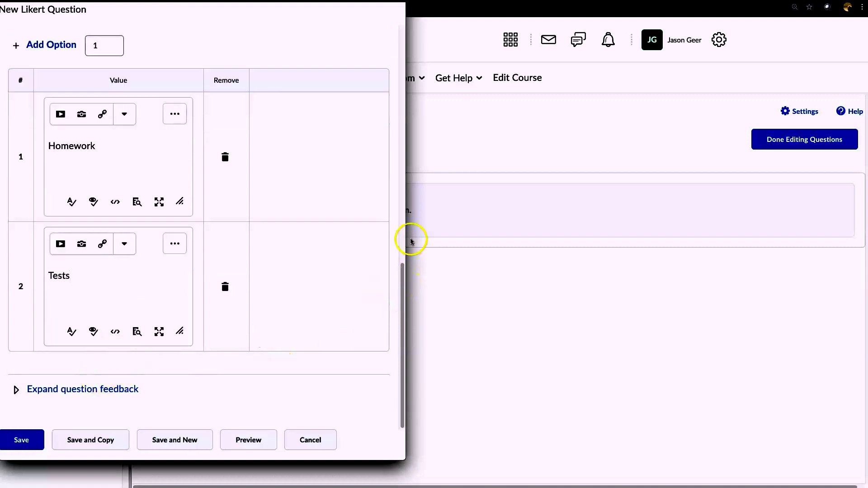
{"action": "left_click_drag", "start_coordinate": [401, 239], "coordinate": [561, 239]}
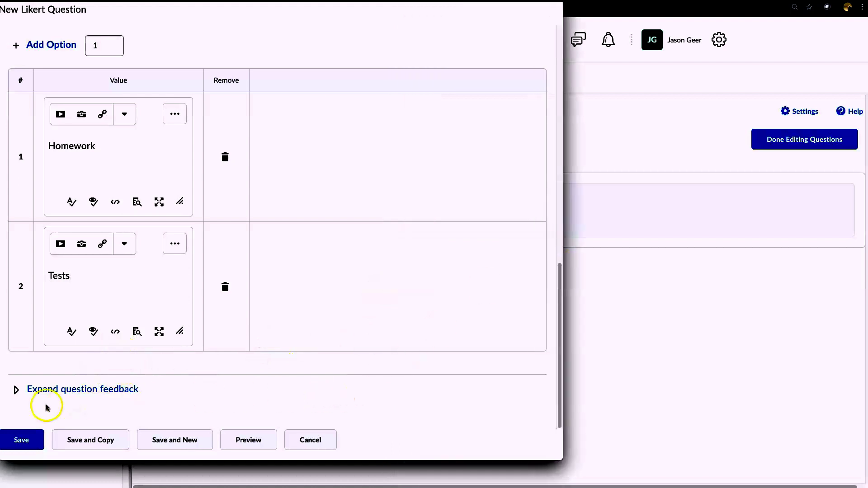
{"action": "scroll", "coordinate": [70, 404], "scroll_direction": "up", "scroll_amount": 6}
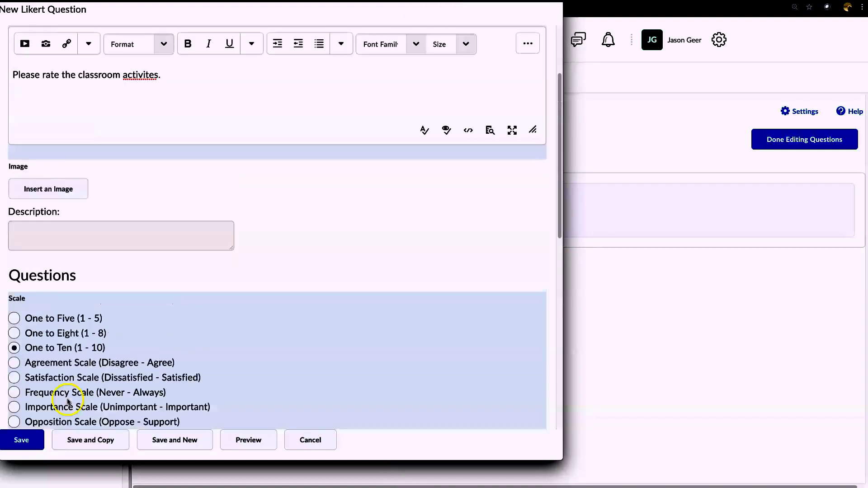
{"action": "left_click", "coordinate": [34, 440]}
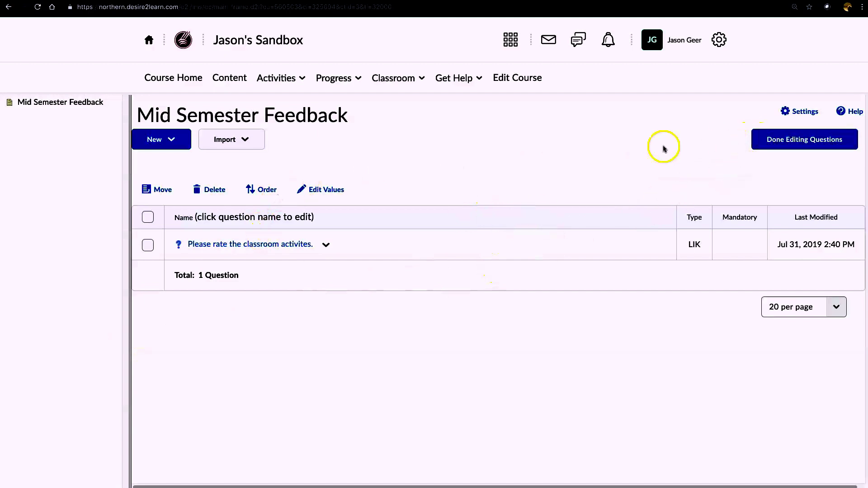
- Return to the survey properties and preview the Homework and Tests rating question
{"action": "left_click", "coordinate": [783, 141]}
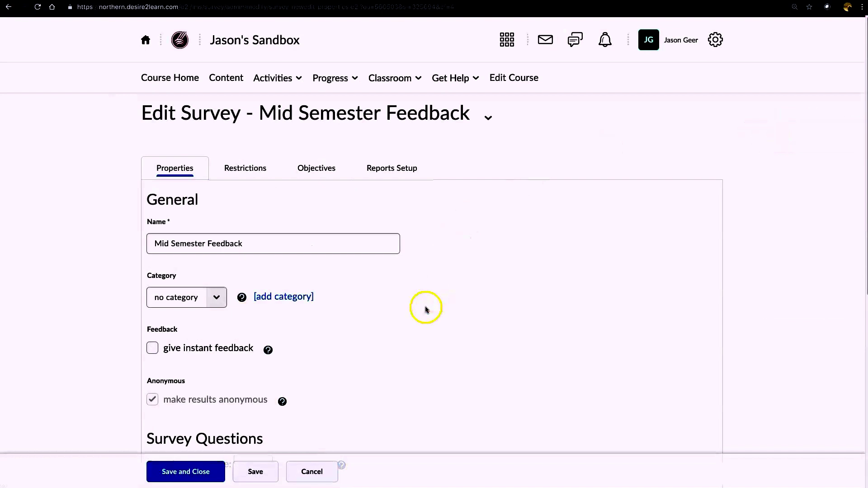
{"action": "scroll", "coordinate": [425, 310], "scroll_direction": "down", "scroll_amount": 4}
{"action": "scroll", "coordinate": [426, 310], "scroll_direction": "down", "scroll_amount": 1}
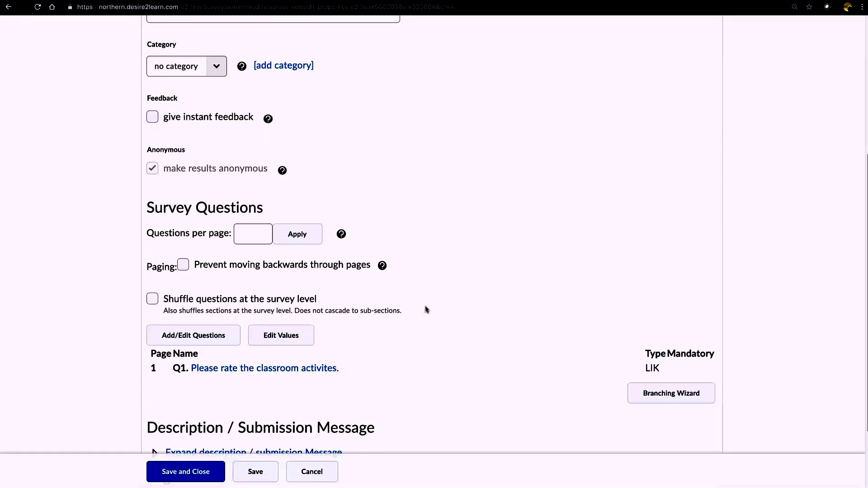
{"action": "left_click", "coordinate": [269, 369]}
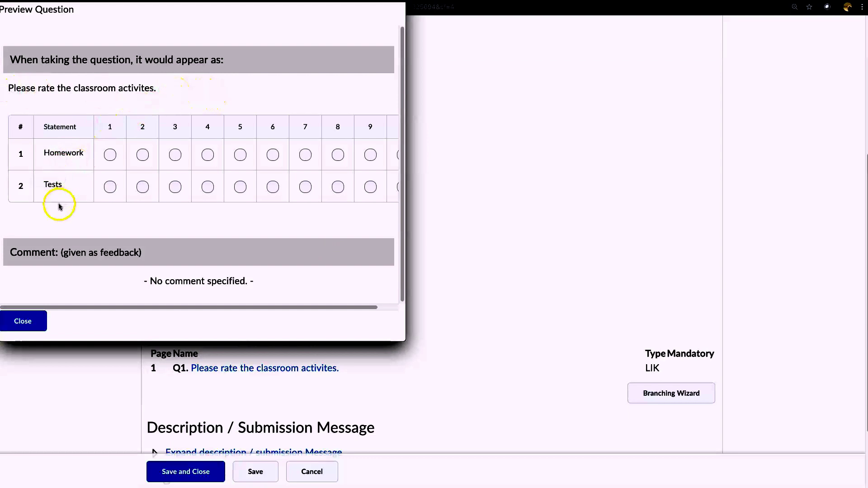
{"action": "left_click", "coordinate": [24, 321]}
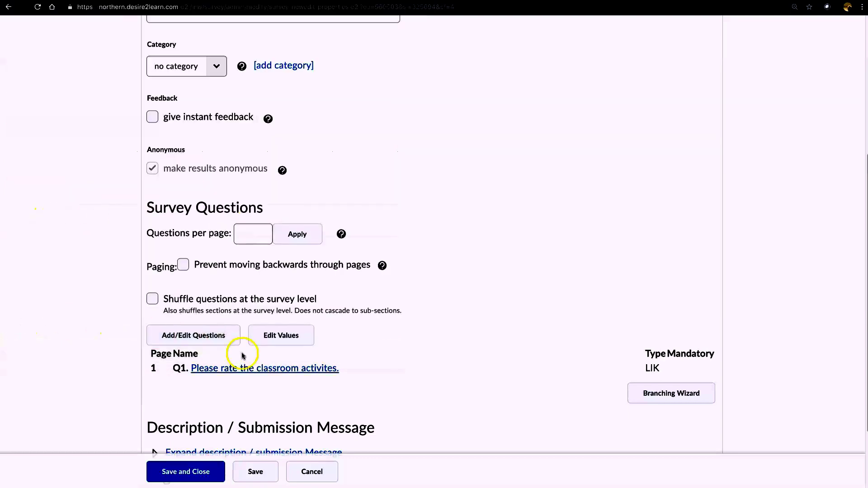
{"action": "scroll", "coordinate": [243, 353], "scroll_direction": "down", "scroll_amount": 2}
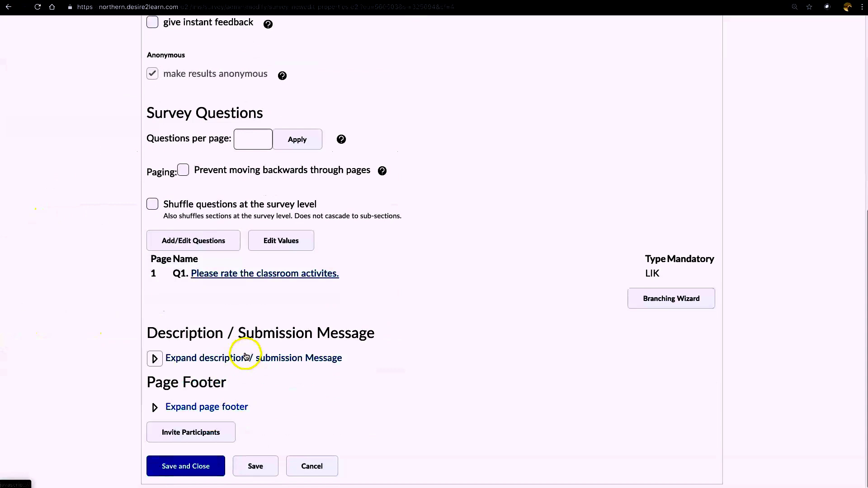
{"action": "scroll", "coordinate": [245, 356], "scroll_direction": "up", "scroll_amount": 7}
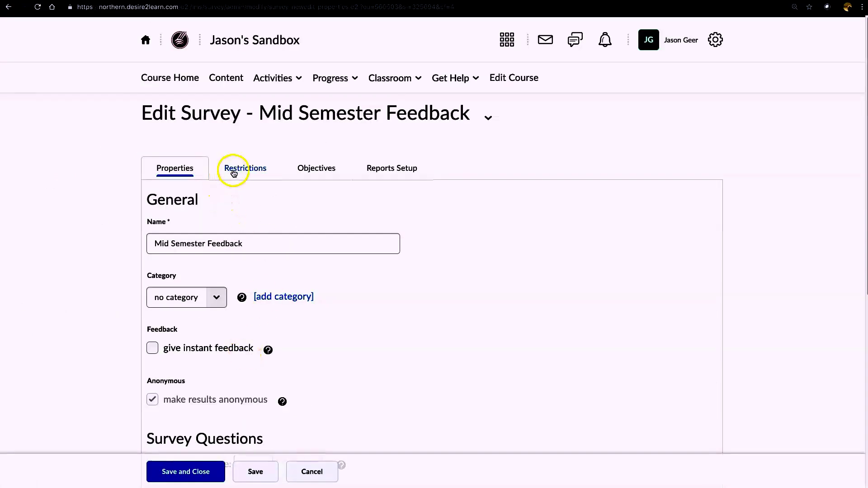
- Make the survey Active with a start date, end date and calendar display
{"action": "left_click", "coordinate": [234, 172]}
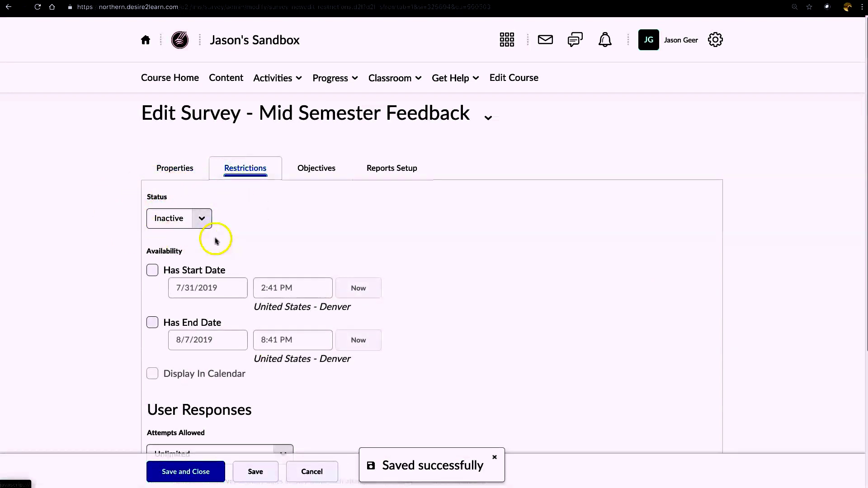
{"action": "left_click", "coordinate": [201, 219]}
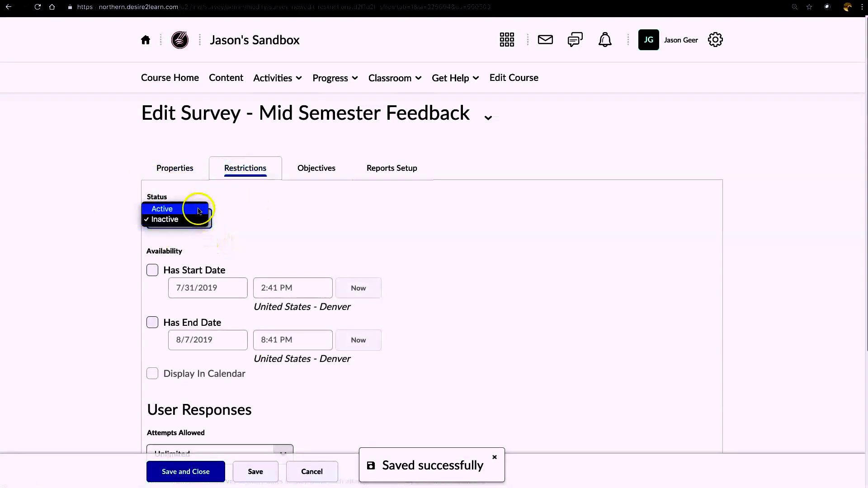
{"action": "left_click", "coordinate": [200, 209]}
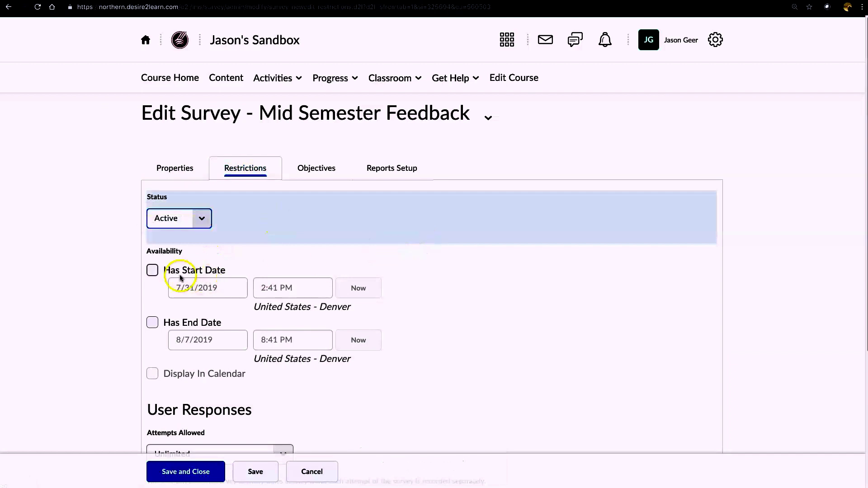
{"action": "left_click", "coordinate": [152, 270]}
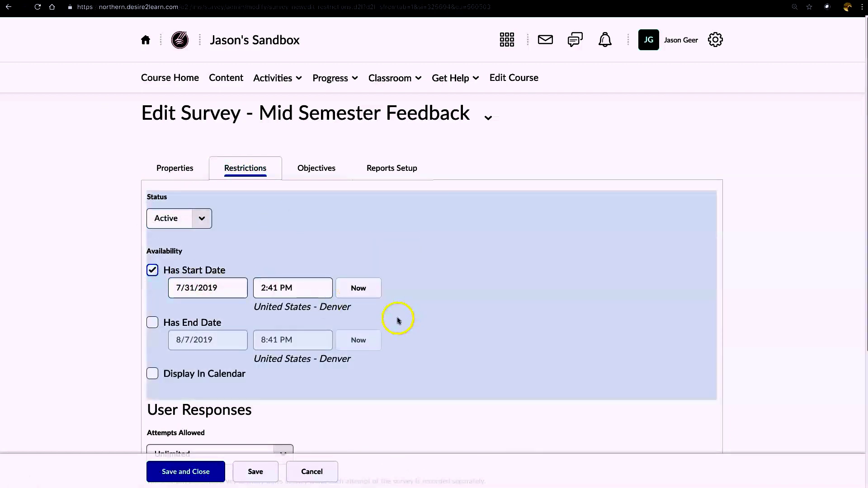
{"action": "left_click", "coordinate": [152, 375]}
{"action": "left_click", "coordinate": [152, 322]}
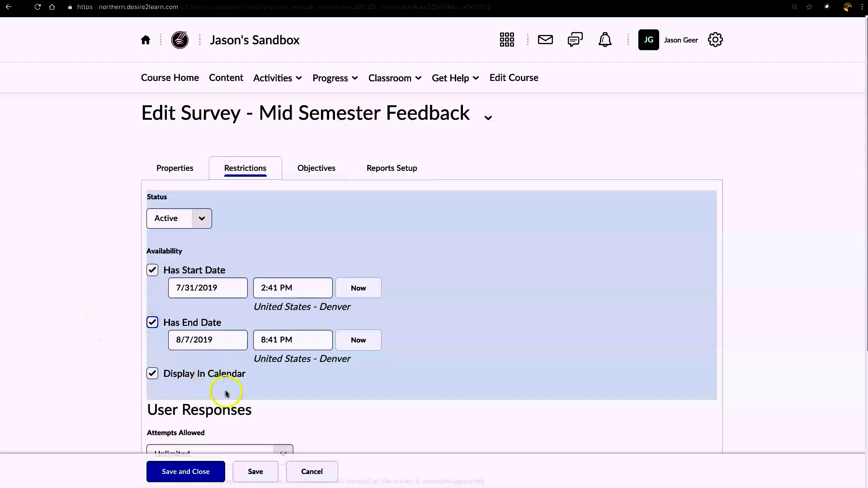
{"action": "scroll", "coordinate": [243, 401], "scroll_direction": "down", "scroll_amount": 3}
- Allow a single editable attempt, then save and close the survey
{"action": "left_click", "coordinate": [237, 304]}
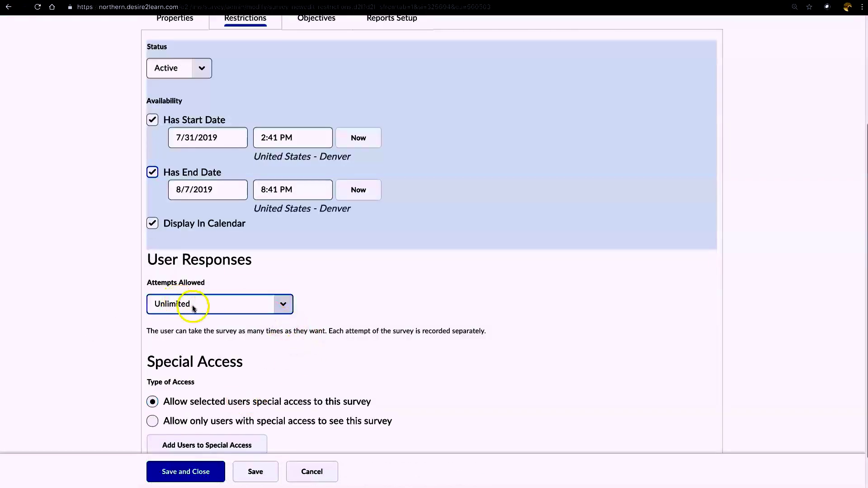
{"action": "left_click", "coordinate": [284, 307]}
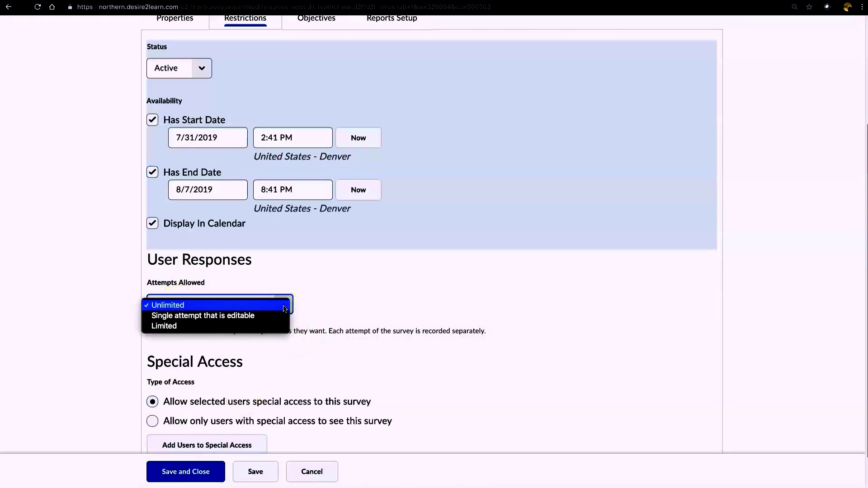
{"action": "left_click", "coordinate": [247, 321]}
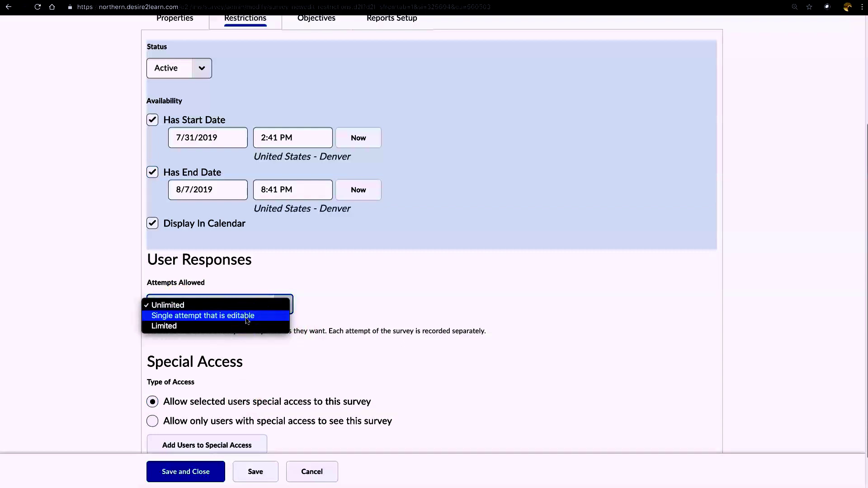
{"action": "left_click", "coordinate": [247, 320]}
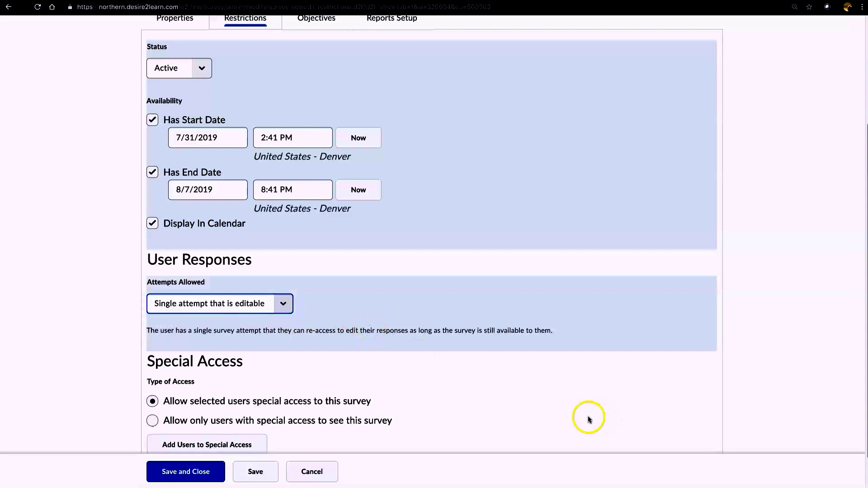
{"action": "scroll", "coordinate": [589, 420], "scroll_direction": "down", "scroll_amount": 1}
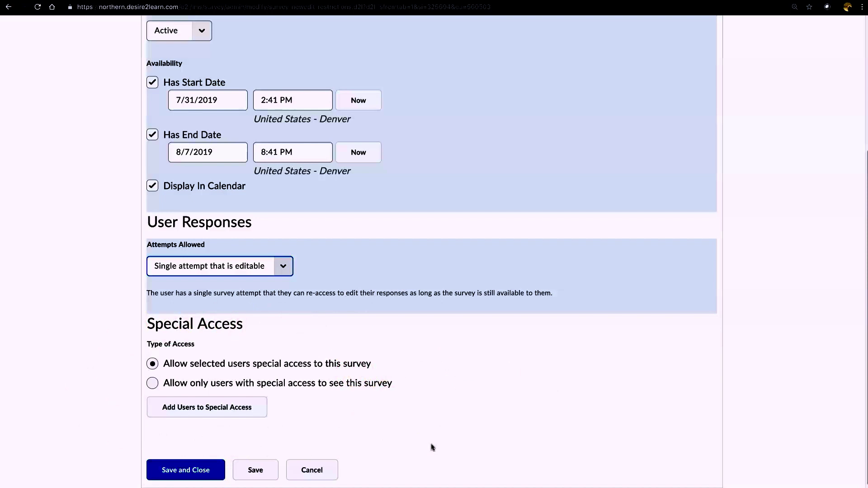
{"action": "scroll", "coordinate": [314, 449], "scroll_direction": "down", "scroll_amount": 1}
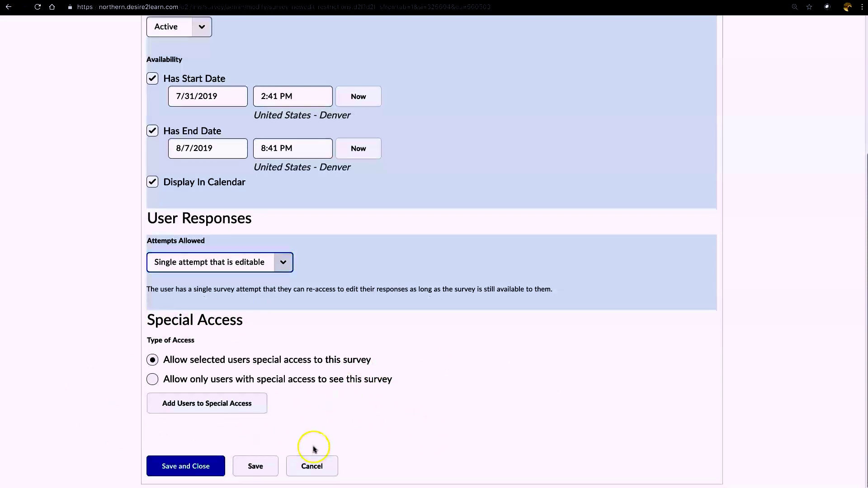
{"action": "scroll", "coordinate": [314, 449], "scroll_direction": "up", "scroll_amount": 3}
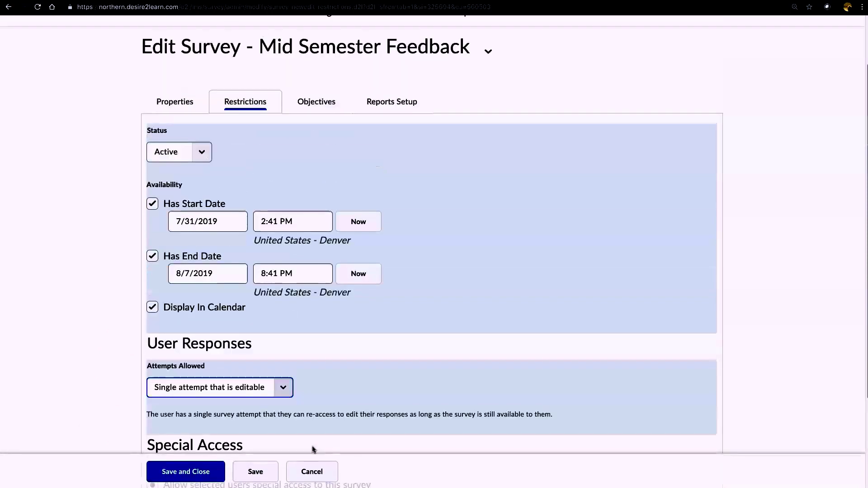
{"action": "scroll", "coordinate": [314, 450], "scroll_direction": "down", "scroll_amount": 3}
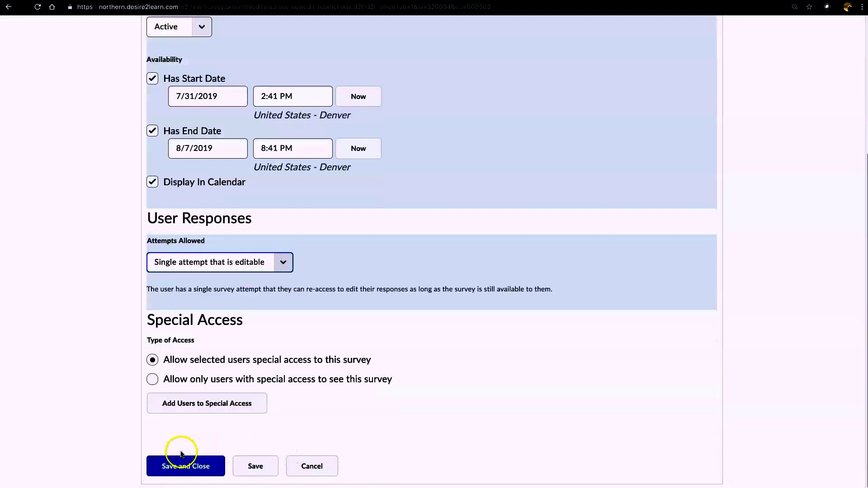
{"action": "left_click", "coordinate": [181, 466]}
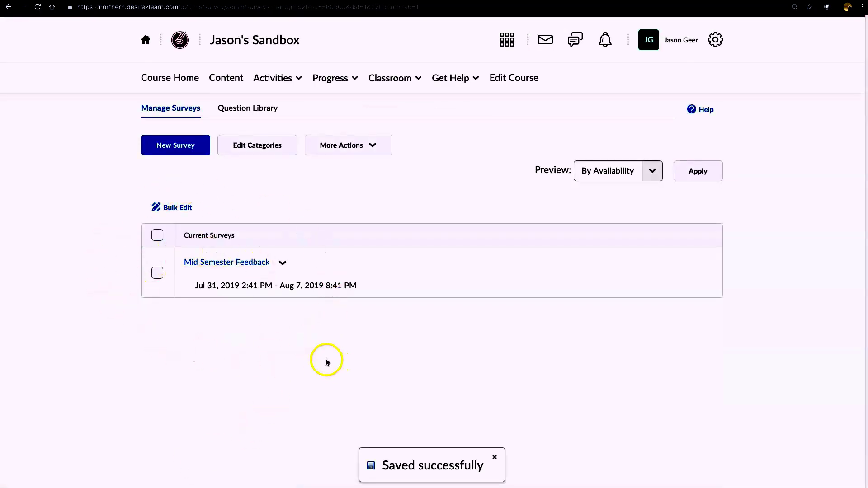
- Preview Mid Semester Feedback from its actions menu in Manage Surveys
{"action": "left_click", "coordinate": [288, 270]}
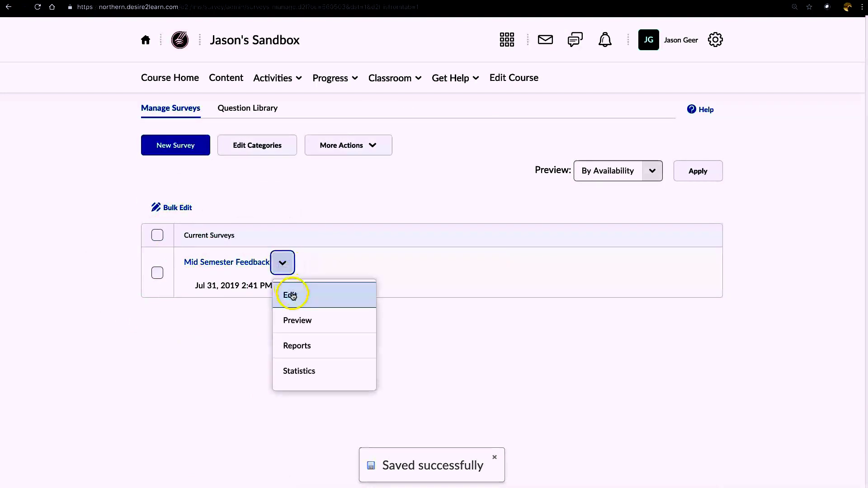
{"action": "left_click", "coordinate": [297, 321]}
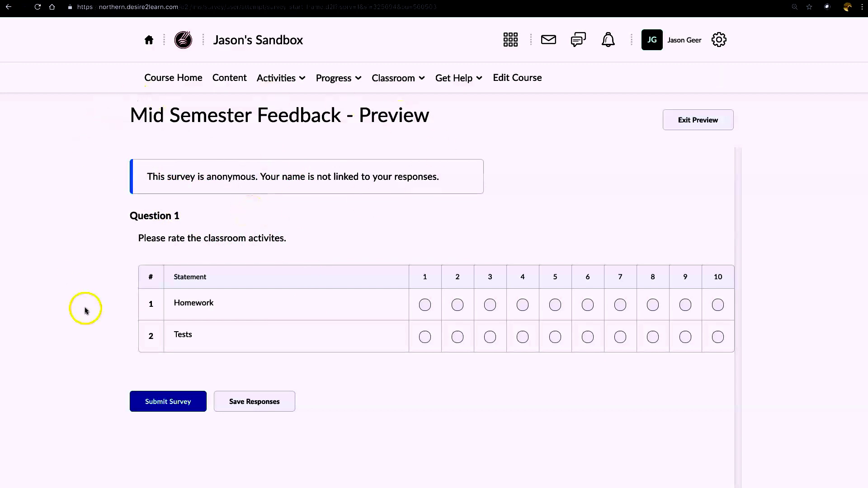
- Rate Homework 1 and Tests 2, save the responses, and submit the survey
{"action": "left_click", "coordinate": [427, 303]}
{"action": "left_click", "coordinate": [457, 336]}
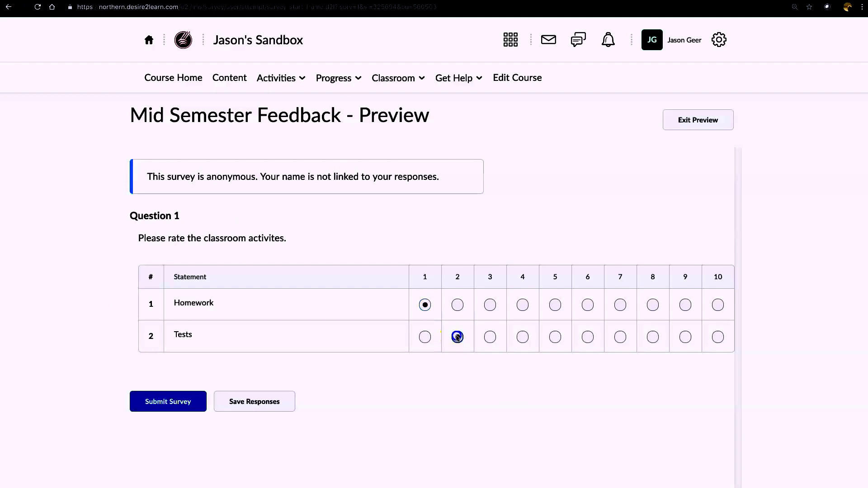
{"action": "left_click", "coordinate": [223, 410]}
{"action": "left_click", "coordinate": [151, 407]}
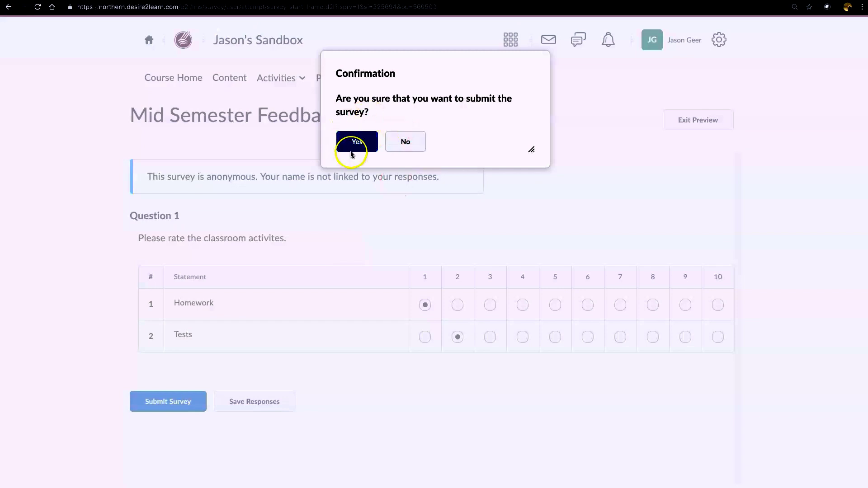
{"action": "left_click", "coordinate": [351, 143]}
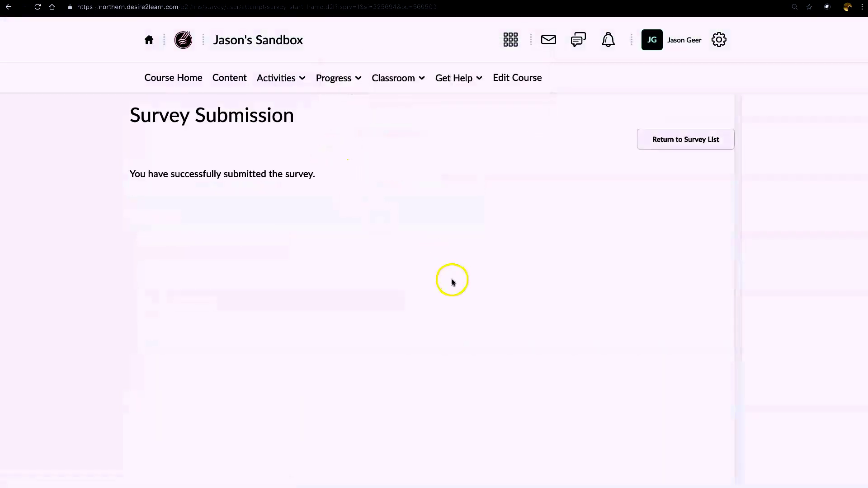